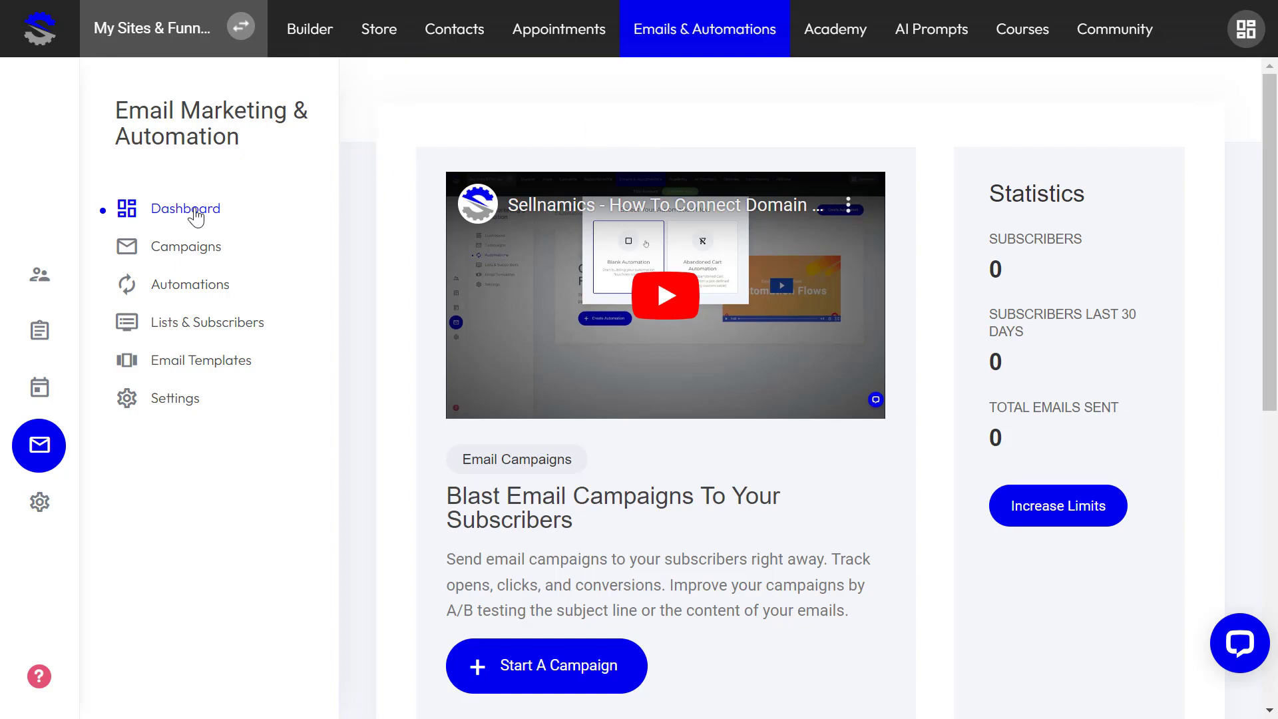
Step: Review the email marketing dashboard's statistics and its subscriber, list and automation cards, and open the campaigns overview
{"action": "scroll", "coordinate": [951, 328], "scroll_direction": "down", "scroll_amount": 3}
{"action": "scroll", "coordinate": [951, 329], "scroll_direction": "down", "scroll_amount": 5}
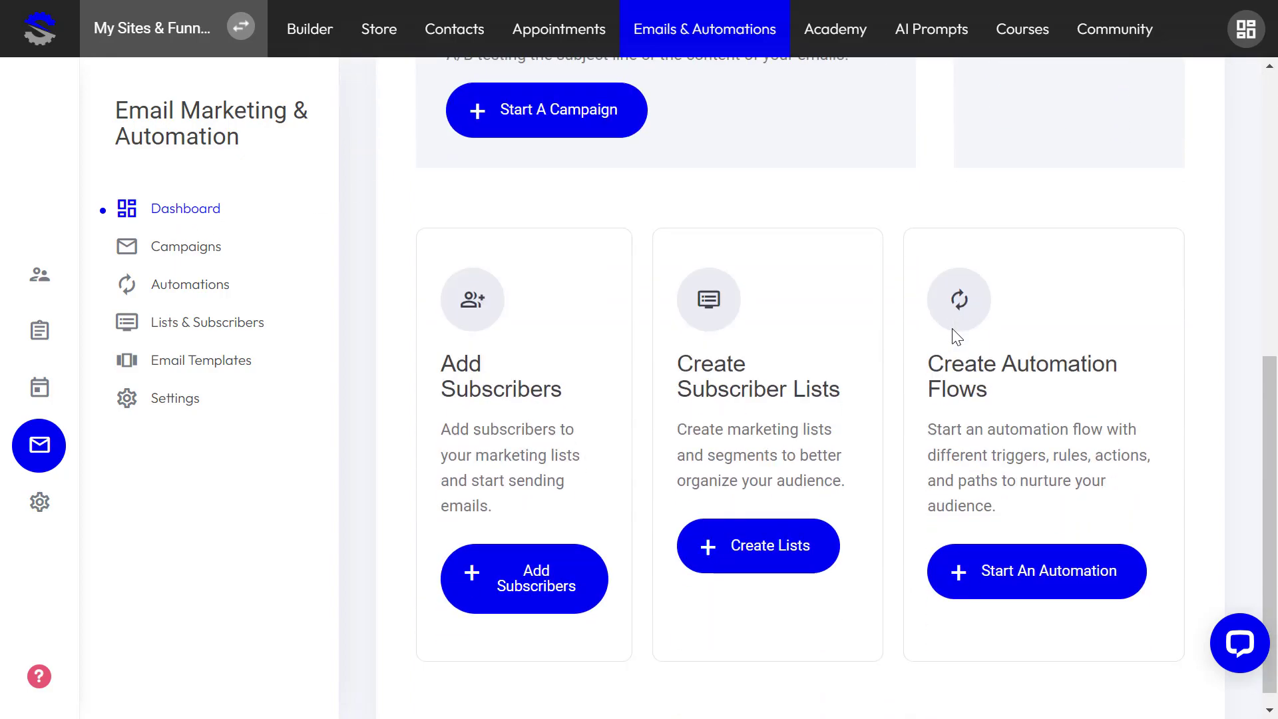
{"action": "scroll", "coordinate": [946, 333], "scroll_direction": "up", "scroll_amount": 8}
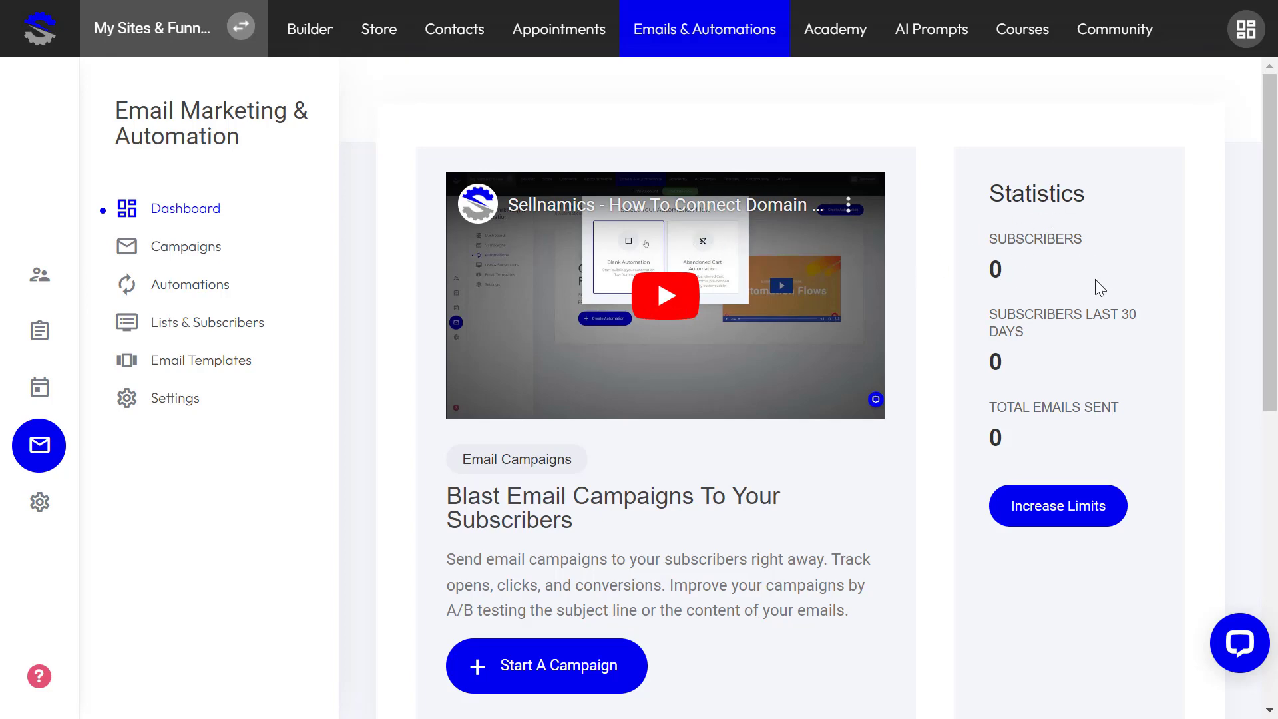
{"action": "scroll", "coordinate": [1119, 408], "scroll_direction": "down", "scroll_amount": 2}
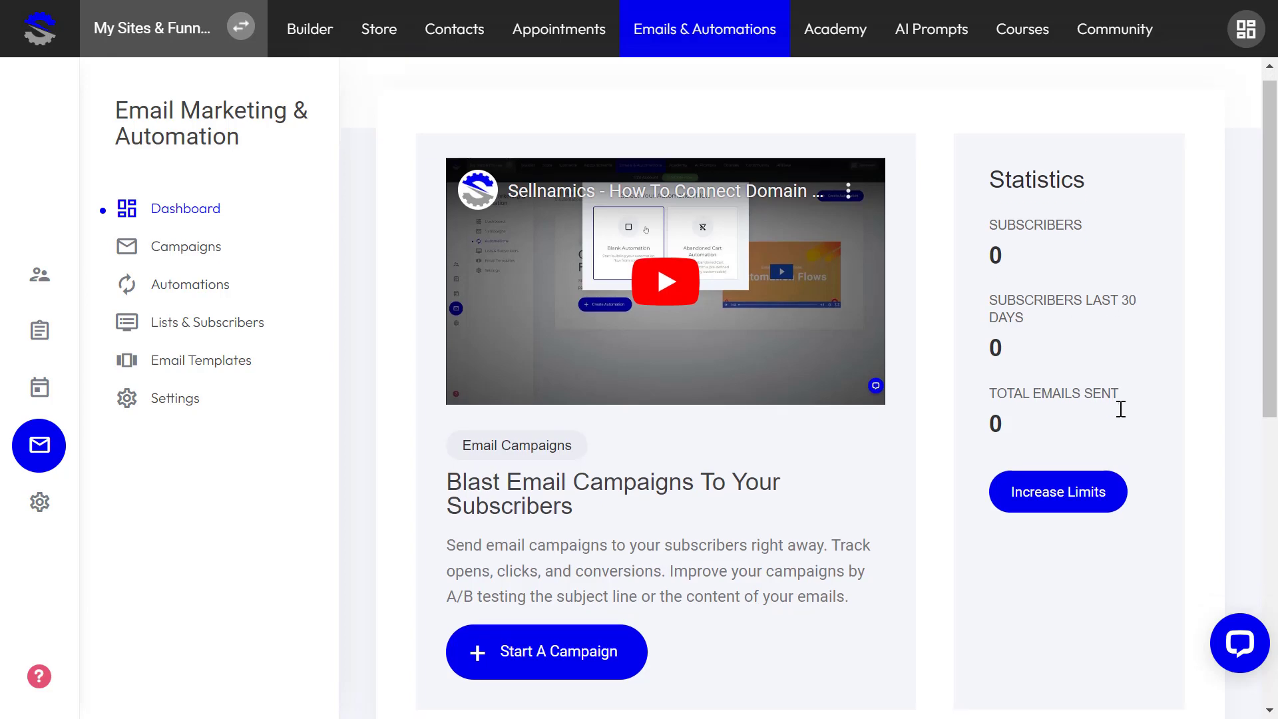
{"action": "scroll", "coordinate": [859, 485], "scroll_direction": "down", "scroll_amount": 7}
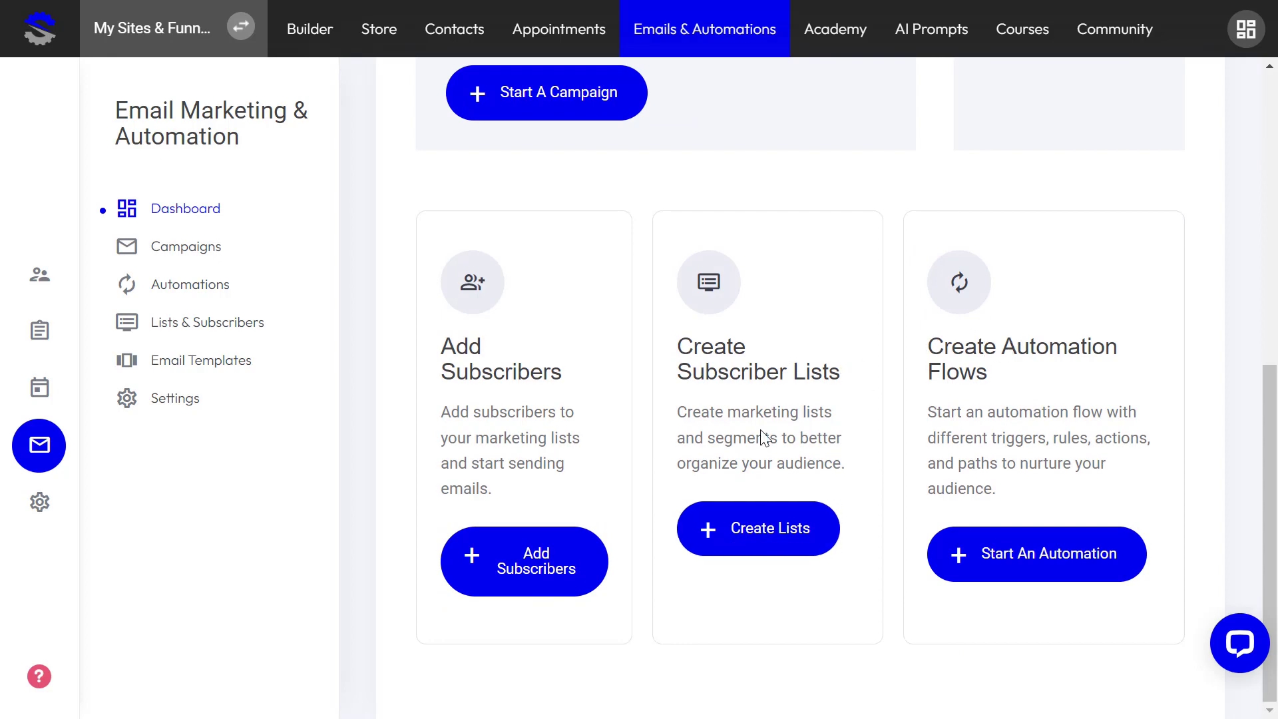
{"action": "scroll", "coordinate": [611, 473], "scroll_direction": "up", "scroll_amount": 10}
{"action": "left_click", "coordinate": [177, 251]}
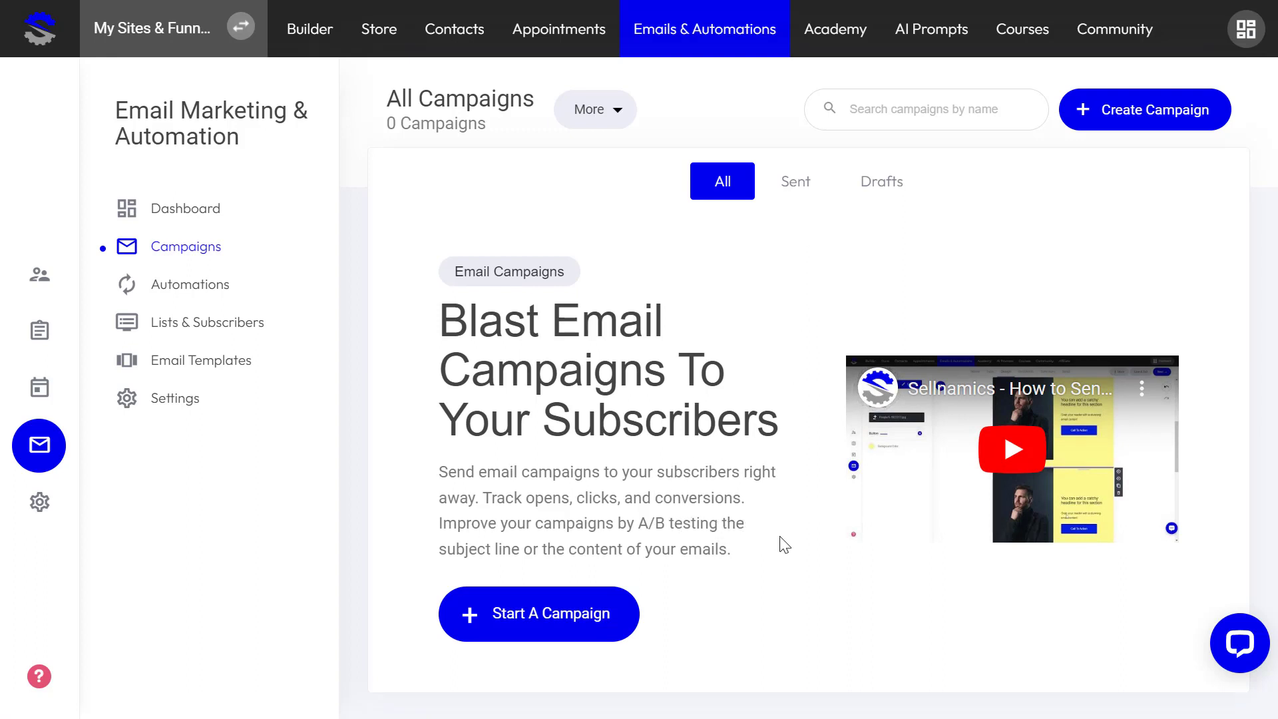
Step: Create a new automation named Test from the automations overview
{"action": "left_click", "coordinate": [186, 297]}
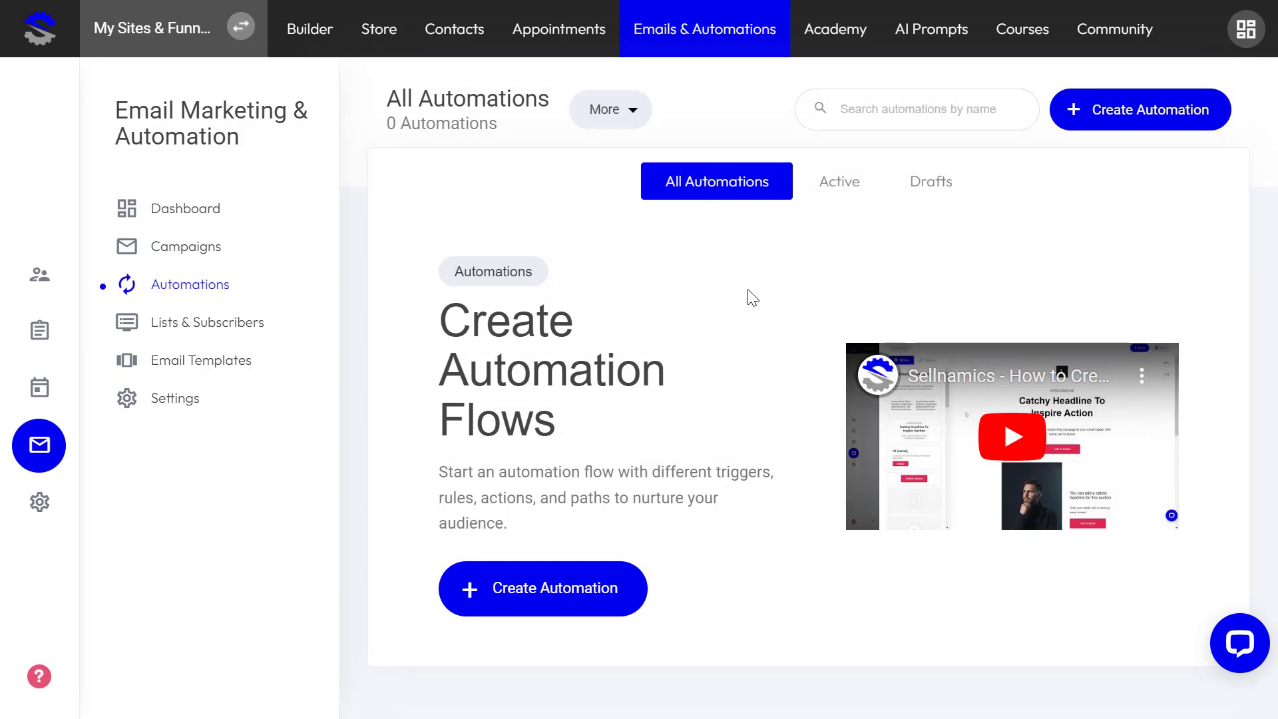
{"action": "left_click", "coordinate": [574, 590]}
{"action": "left_click", "coordinate": [520, 323]}
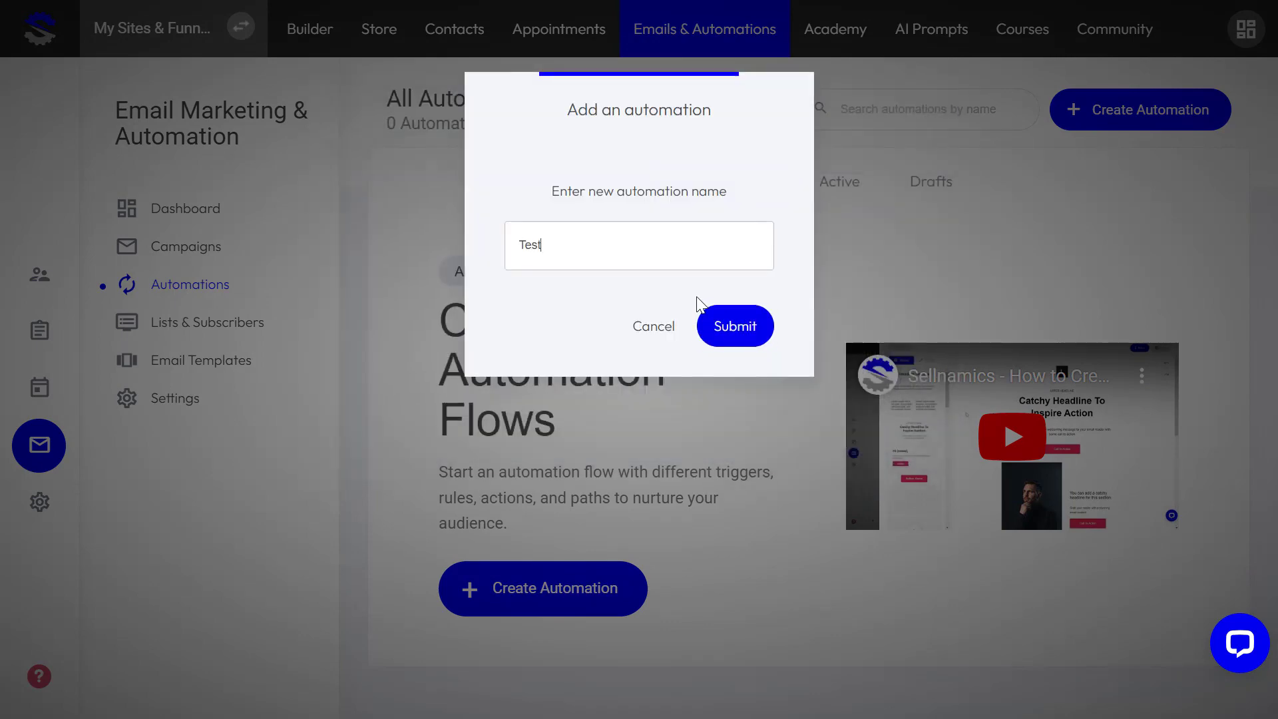
{"action": "left_click", "coordinate": [740, 325]}
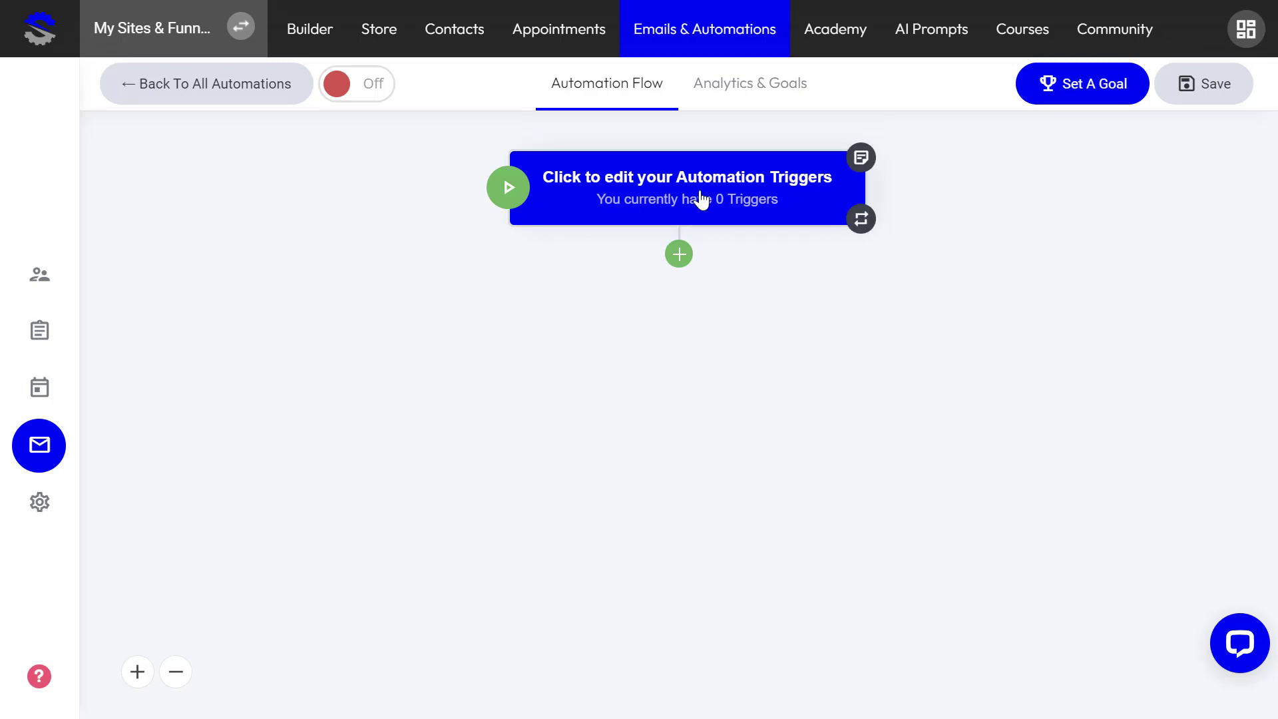
Step: Examine the trigger options available for starting the Test automation, and close the list without choosing one
{"action": "left_click", "coordinate": [701, 198]}
{"action": "left_click", "coordinate": [639, 340]}
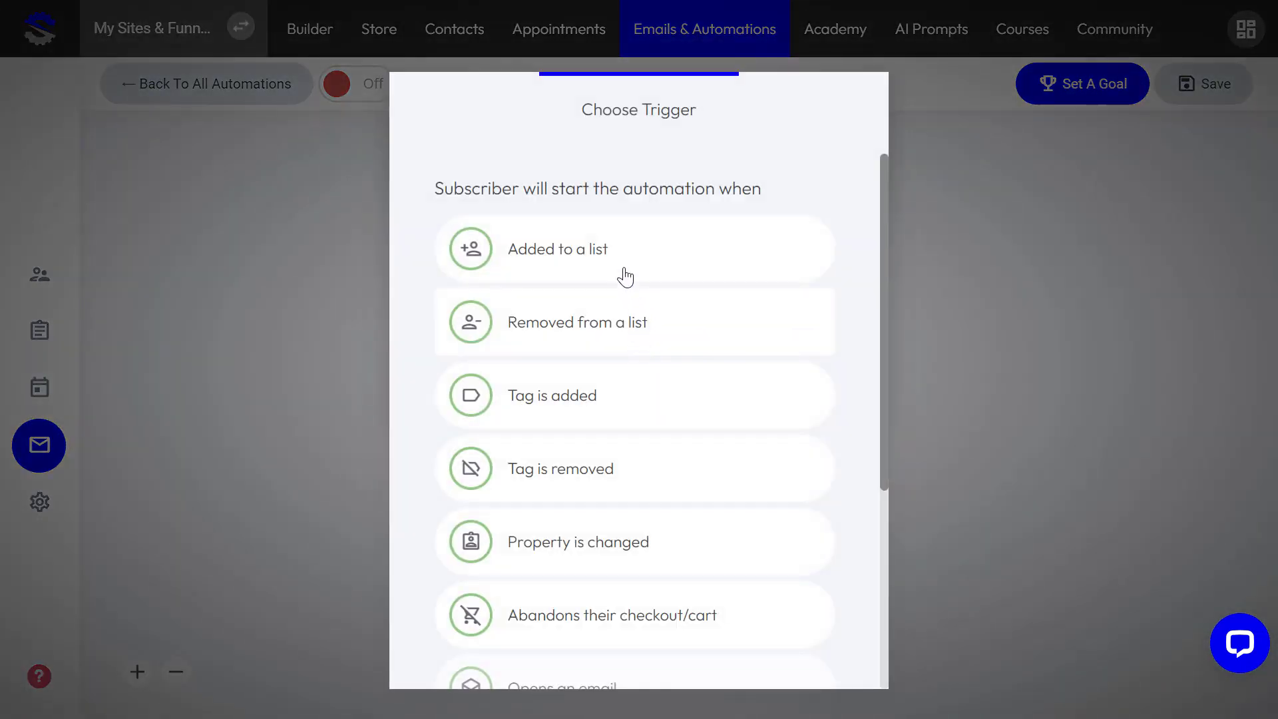
{"action": "scroll", "coordinate": [756, 386], "scroll_direction": "down", "scroll_amount": 4}
{"action": "scroll", "coordinate": [753, 377], "scroll_direction": "up", "scroll_amount": 4}
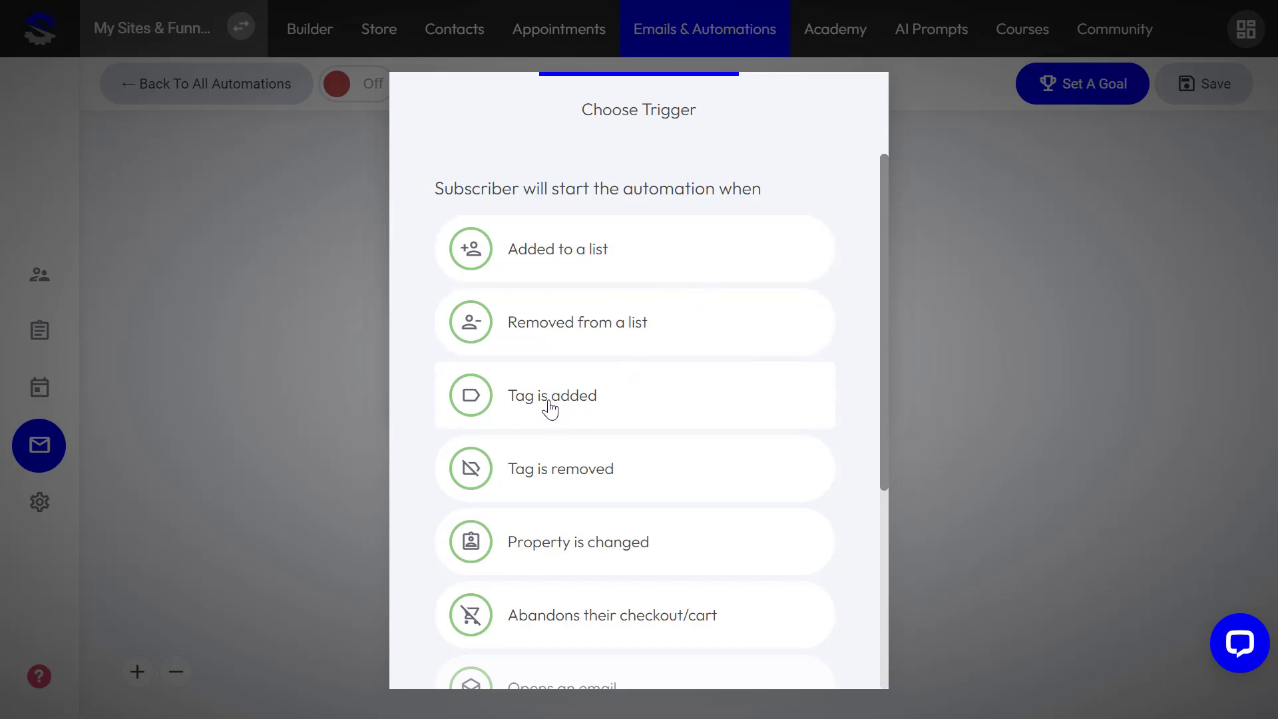
{"action": "scroll", "coordinate": [550, 407], "scroll_direction": "down", "scroll_amount": 5}
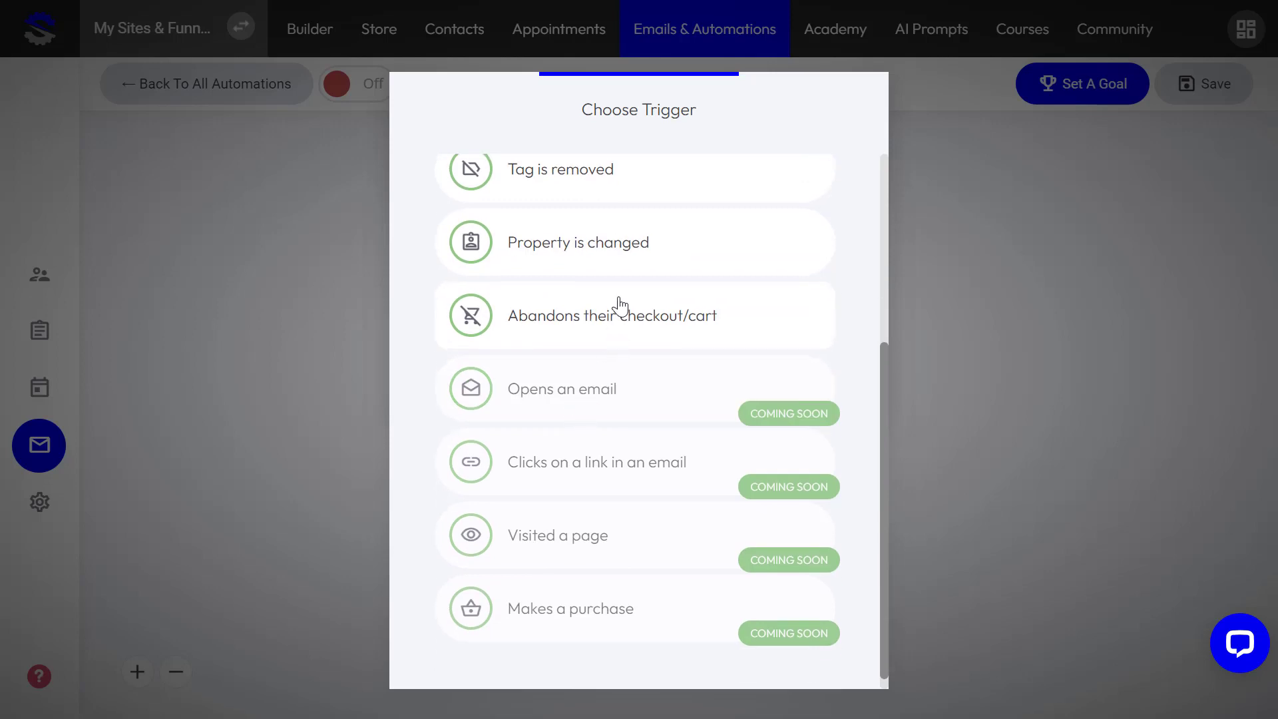
{"action": "scroll", "coordinate": [634, 333], "scroll_direction": "up", "scroll_amount": 2}
{"action": "scroll", "coordinate": [637, 329], "scroll_direction": "down", "scroll_amount": 2}
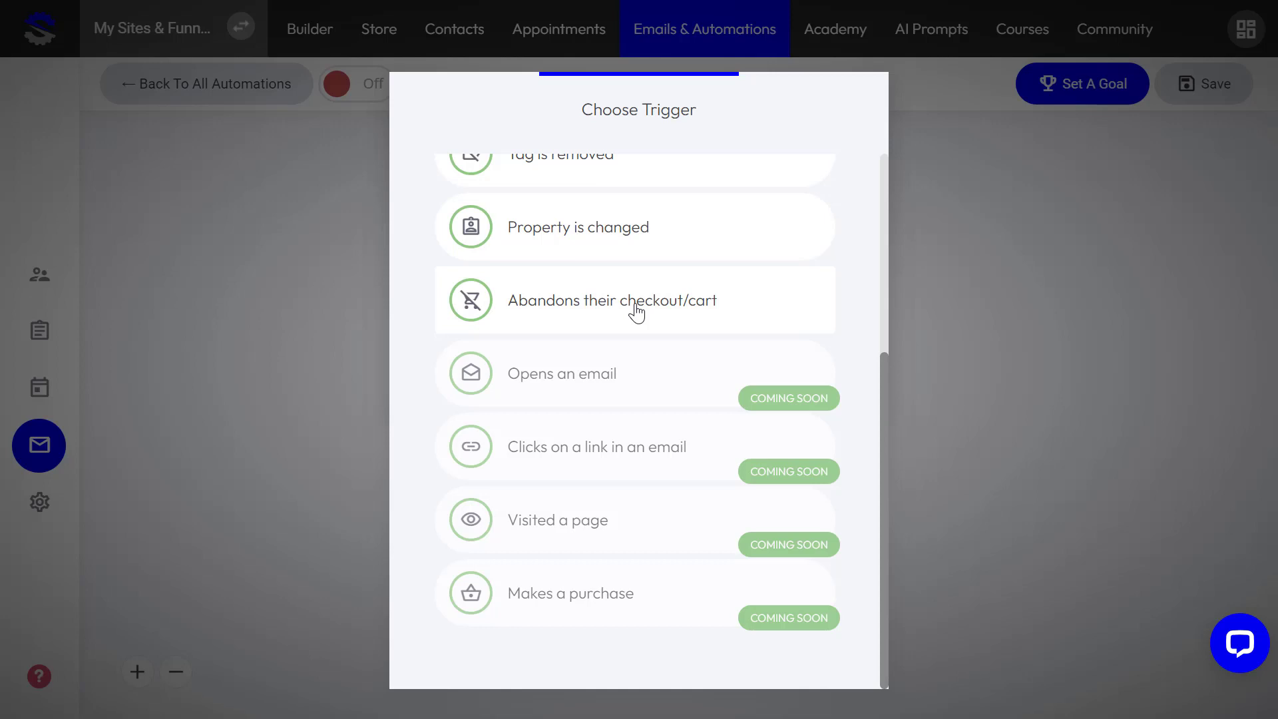
{"action": "scroll", "coordinate": [622, 319], "scroll_direction": "up", "scroll_amount": 5}
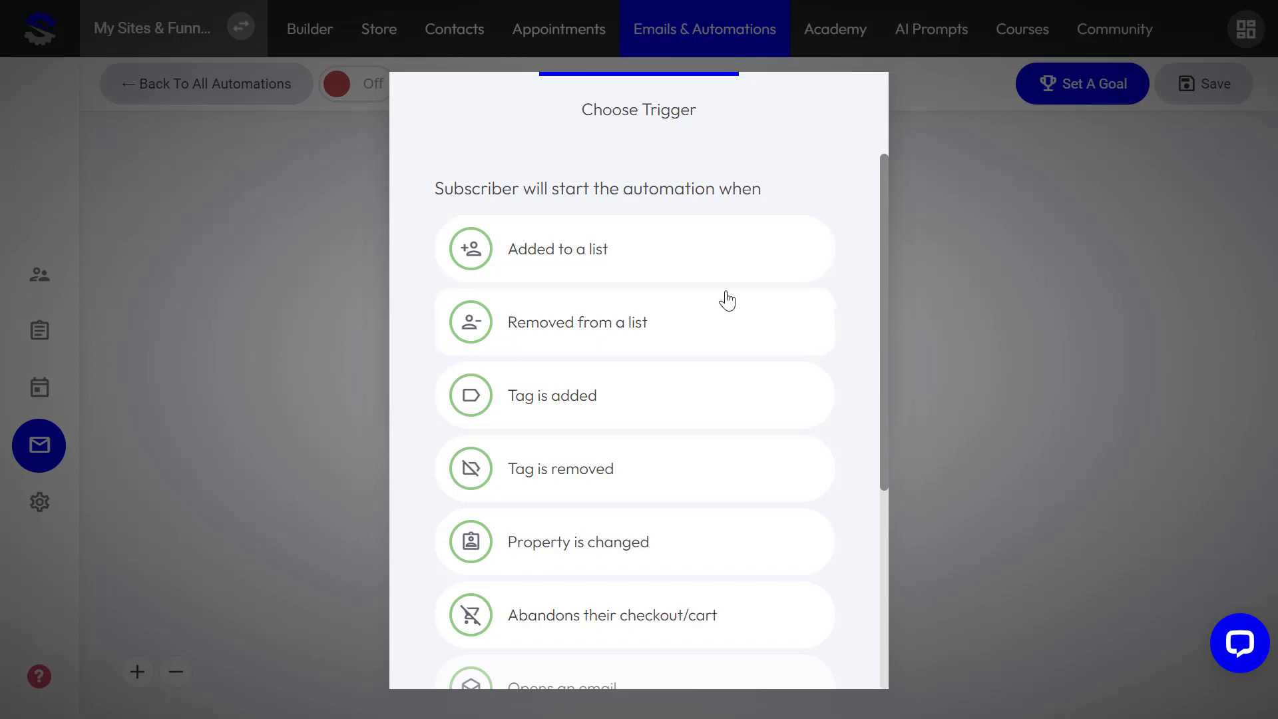
{"action": "left_click", "coordinate": [966, 316]}
{"action": "left_click", "coordinate": [968, 262]}
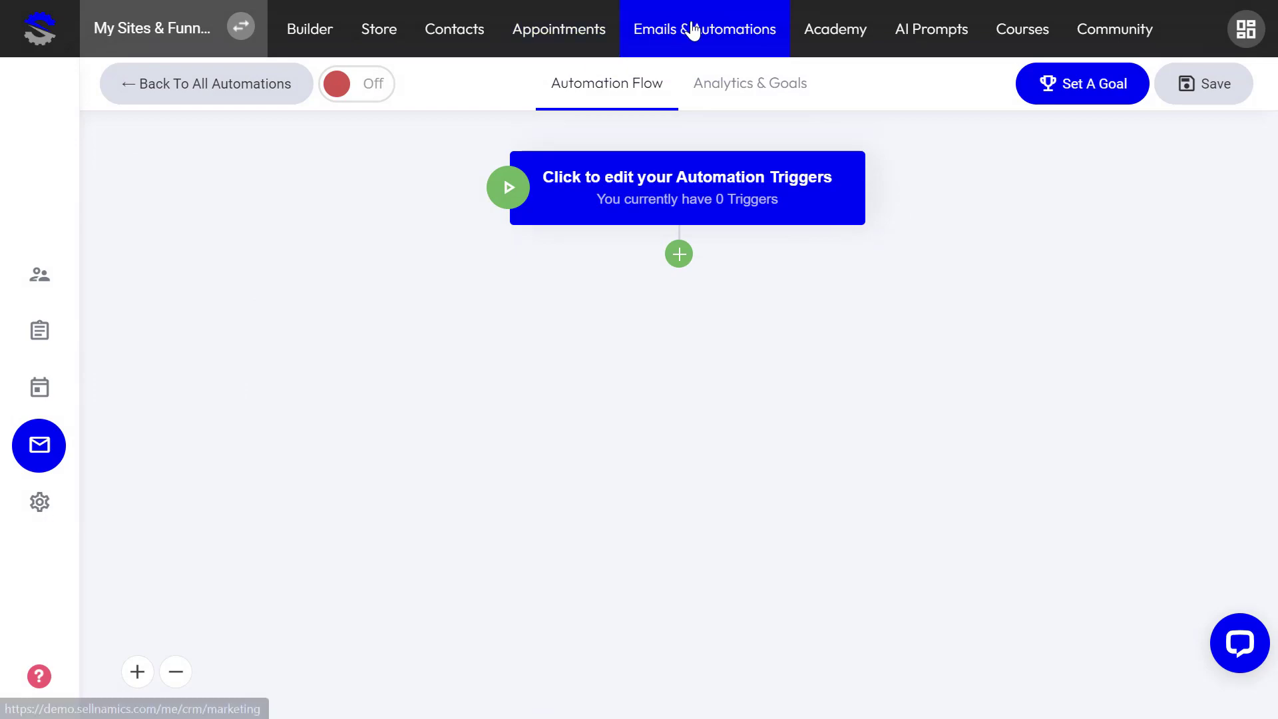
Step: Look through the subscriber filter options and the lists, segments and unsubscribed views in Lists & Subscribers
{"action": "left_click", "coordinate": [690, 29]}
{"action": "left_click", "coordinate": [199, 331]}
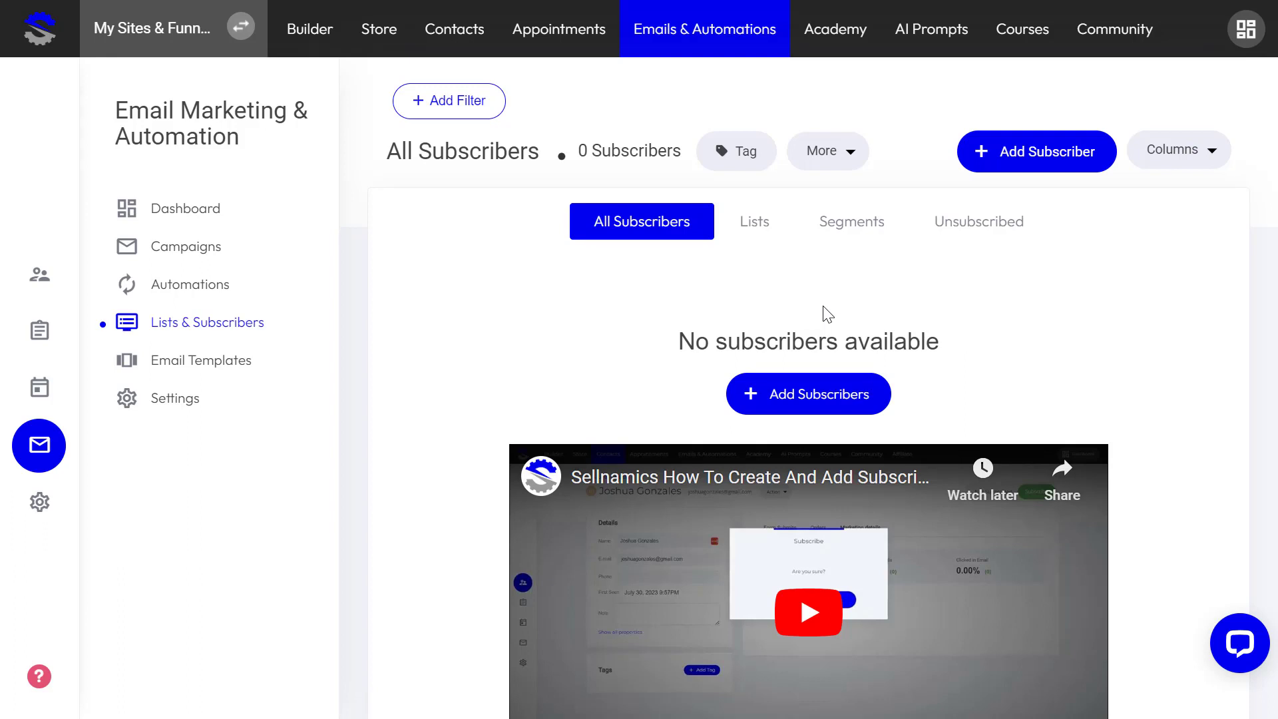
{"action": "left_click", "coordinate": [439, 102]}
{"action": "left_click", "coordinate": [791, 106]}
{"action": "left_click", "coordinate": [754, 223]}
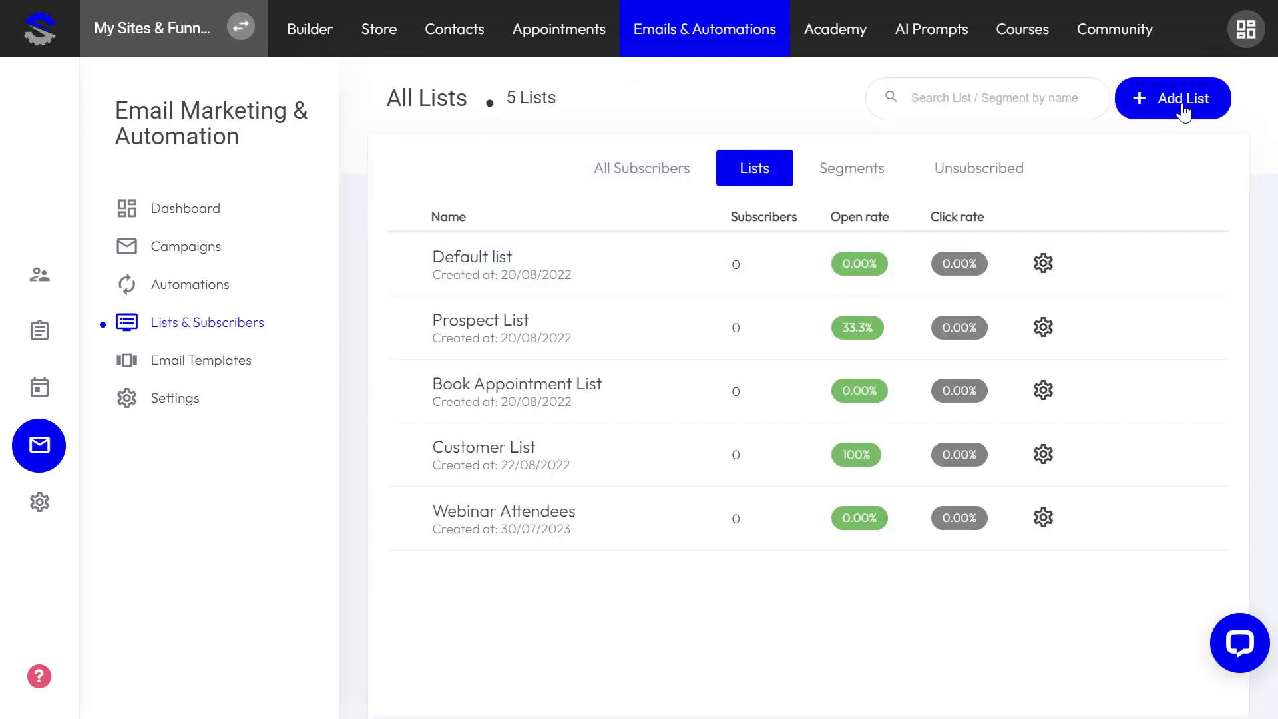
{"action": "left_click", "coordinate": [859, 174]}
{"action": "left_click", "coordinate": [963, 176]}
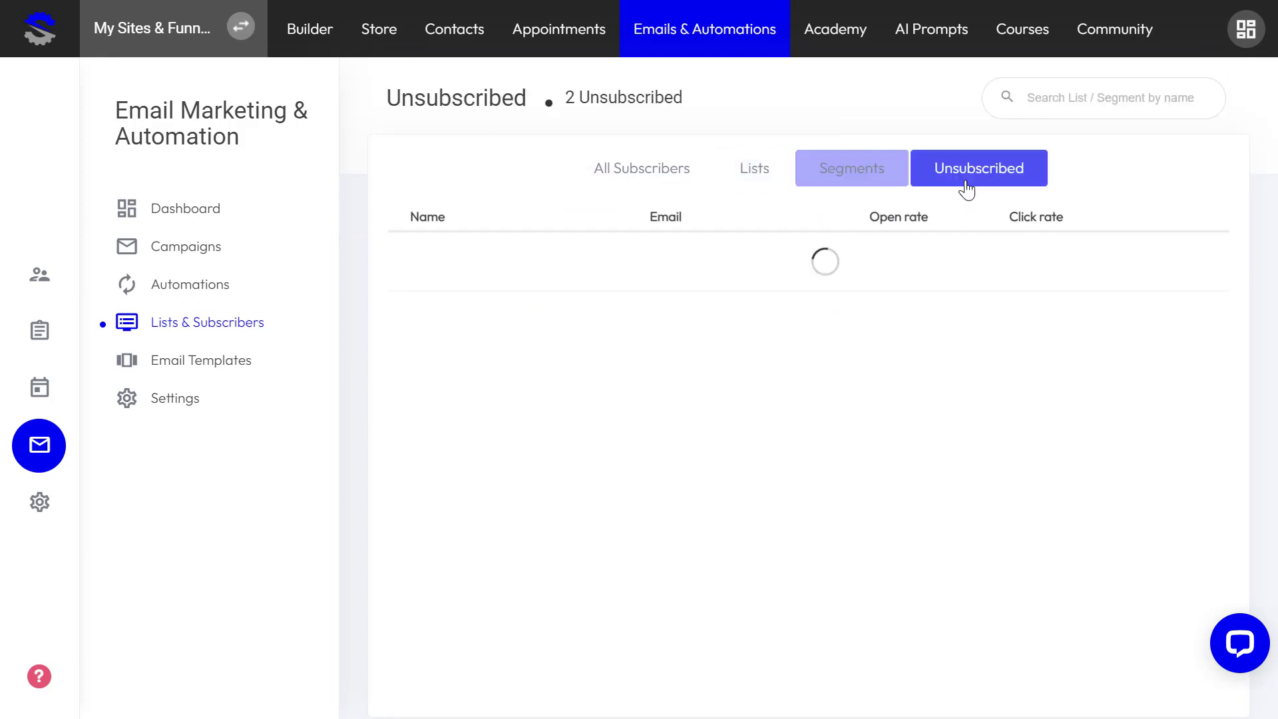
{"action": "left_click", "coordinate": [613, 171]}
Step: Browse the gallery of system email templates
{"action": "left_click", "coordinate": [172, 368]}
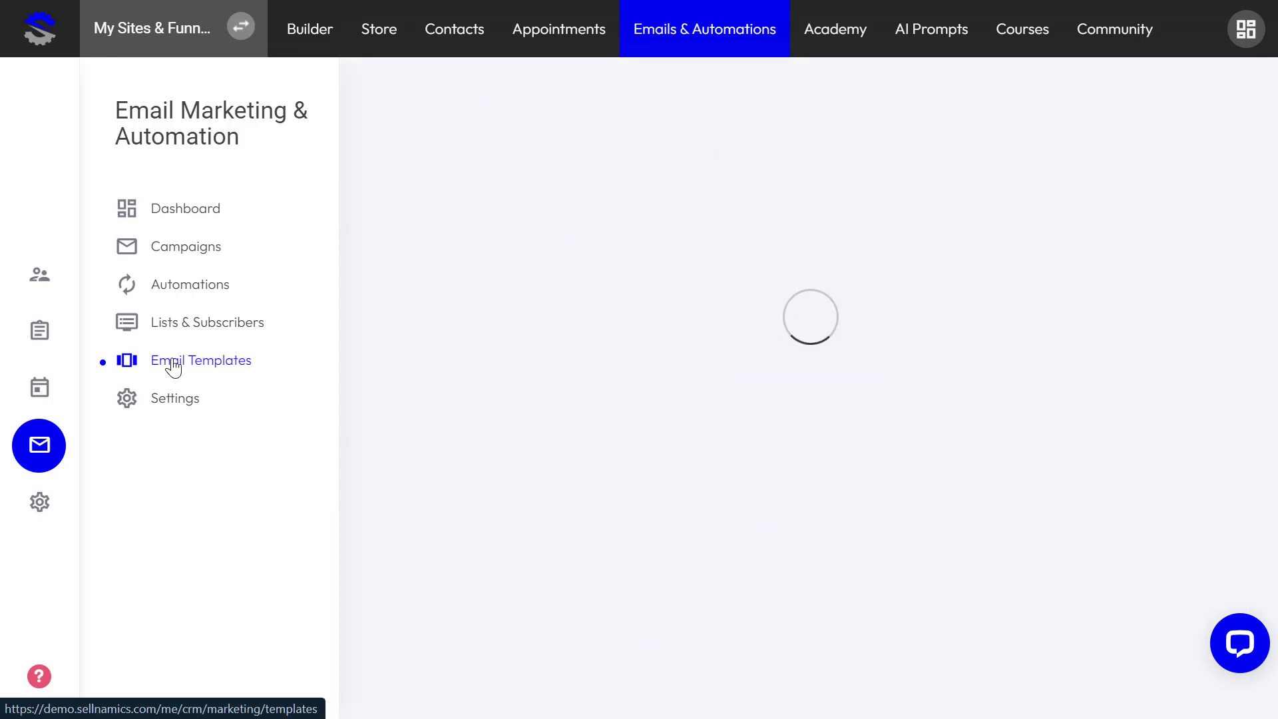
{"action": "scroll", "coordinate": [778, 368], "scroll_direction": "down", "scroll_amount": 5}
{"action": "scroll", "coordinate": [778, 368], "scroll_direction": "down", "scroll_amount": 15}
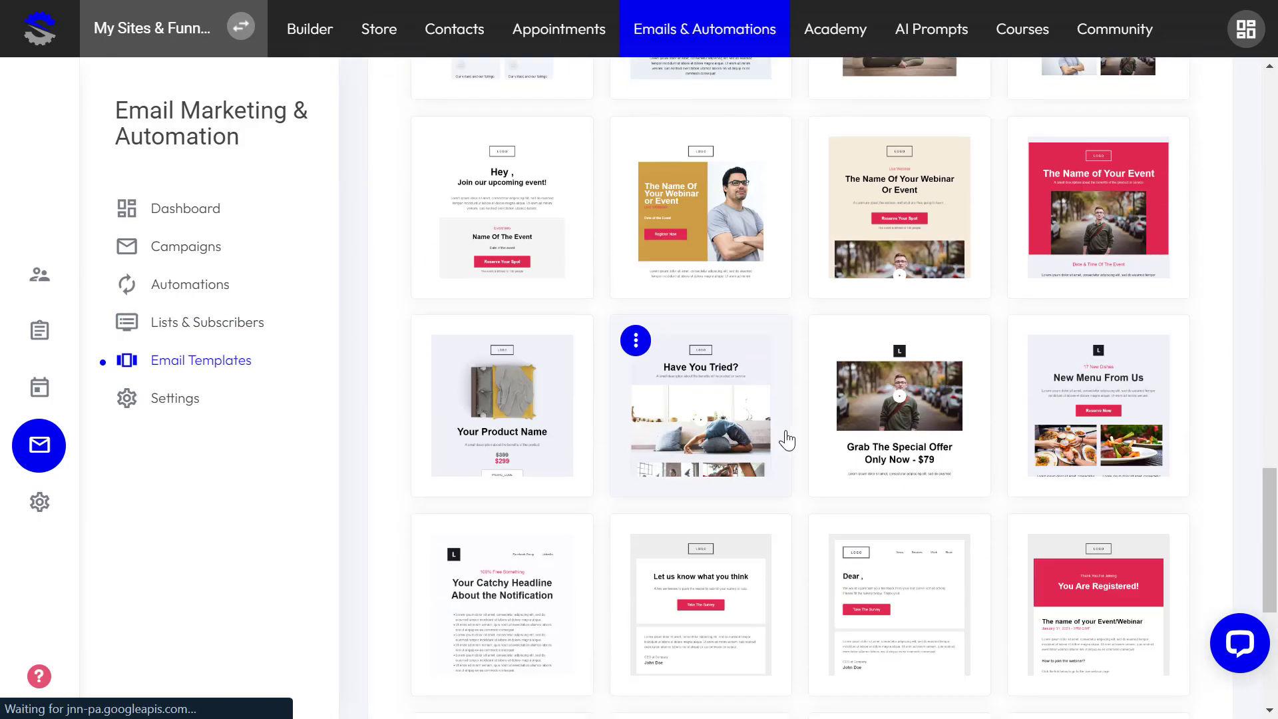
{"action": "scroll", "coordinate": [788, 523], "scroll_direction": "up", "scroll_amount": 10}
{"action": "scroll", "coordinate": [789, 519], "scroll_direction": "up", "scroll_amount": 10}
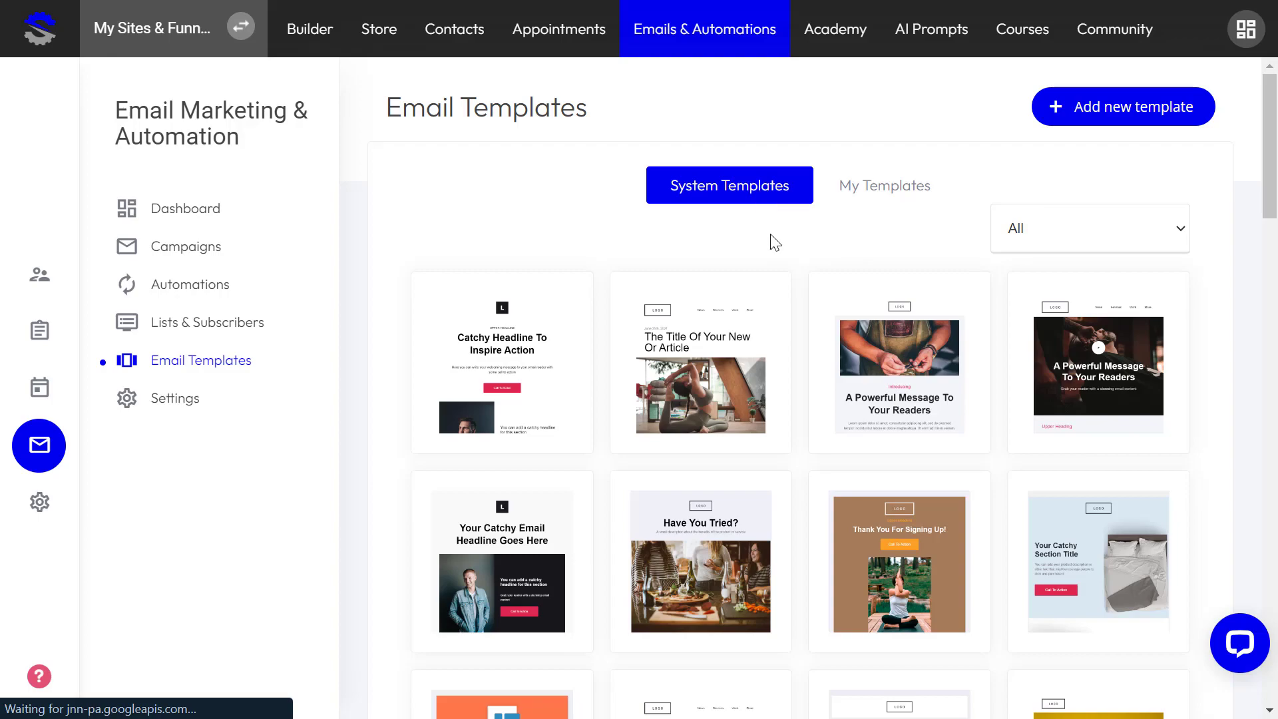
{"action": "scroll", "coordinate": [771, 314], "scroll_direction": "down", "scroll_amount": 12}
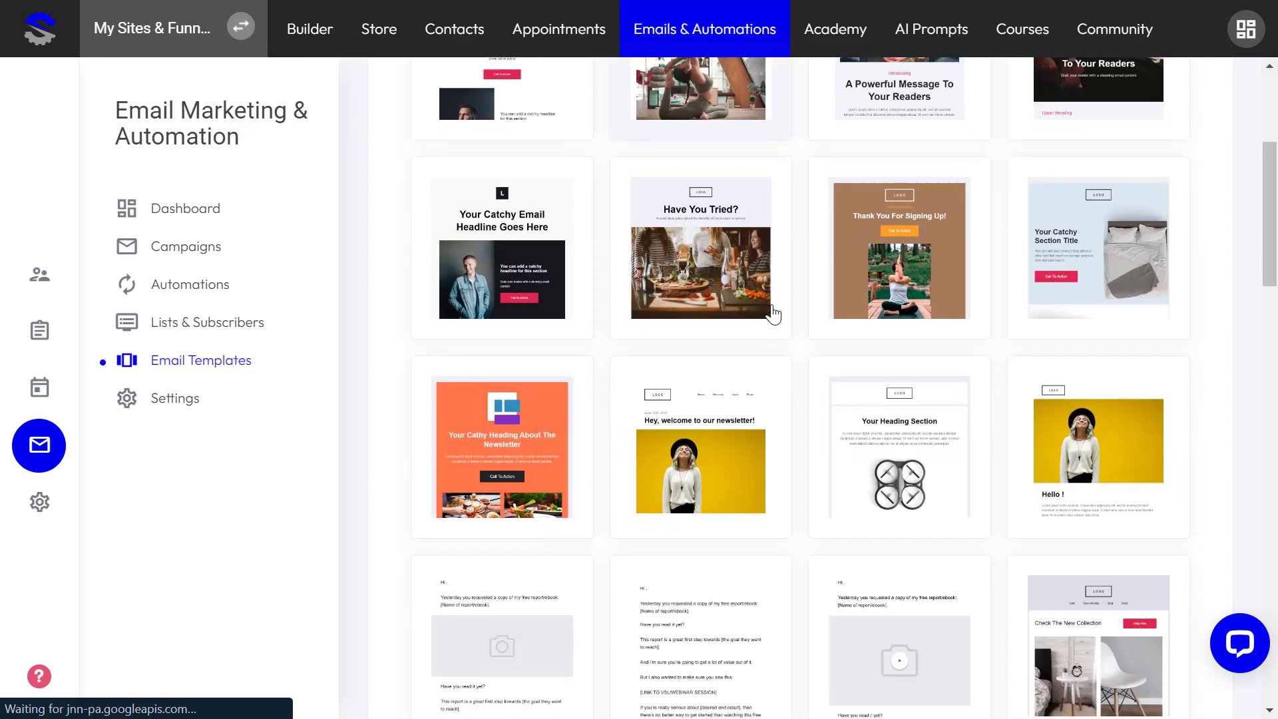
{"action": "scroll", "coordinate": [773, 313], "scroll_direction": "up", "scroll_amount": 8}
{"action": "scroll", "coordinate": [772, 313], "scroll_direction": "up", "scroll_amount": 5}
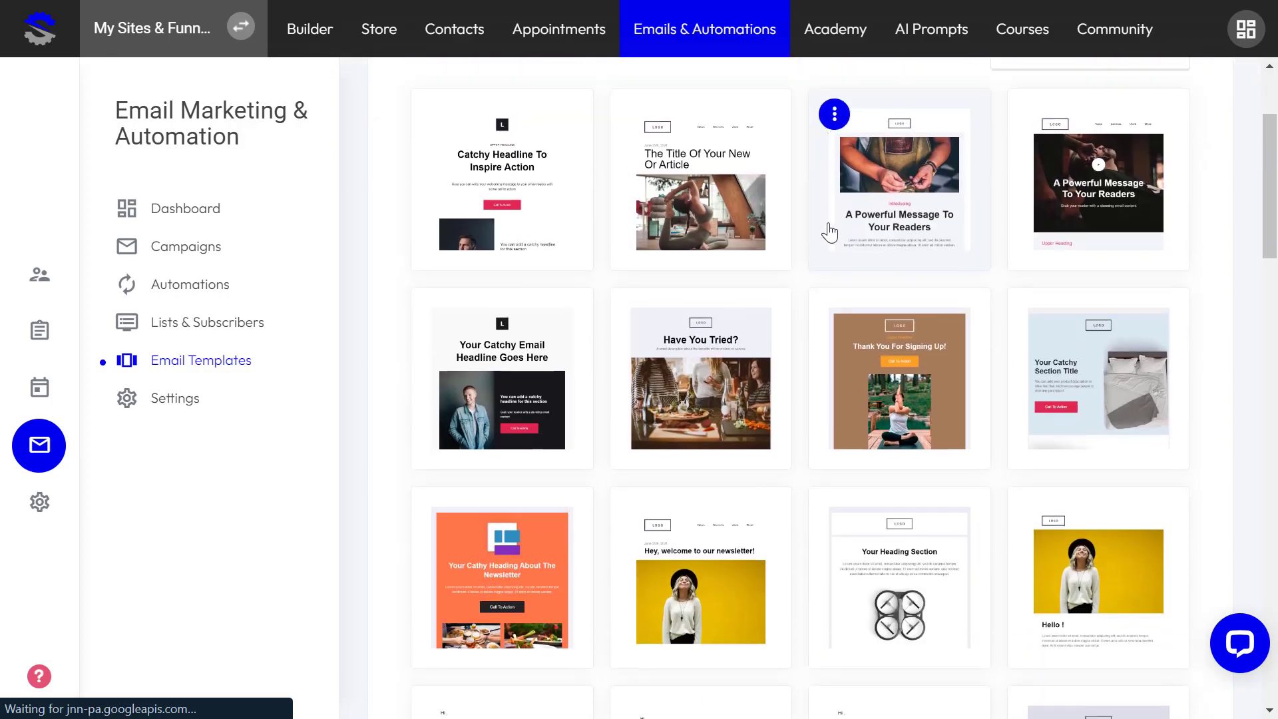
Step: Check the My Templates collection, and return to the system templates to look through more designs
{"action": "left_click", "coordinate": [863, 186]}
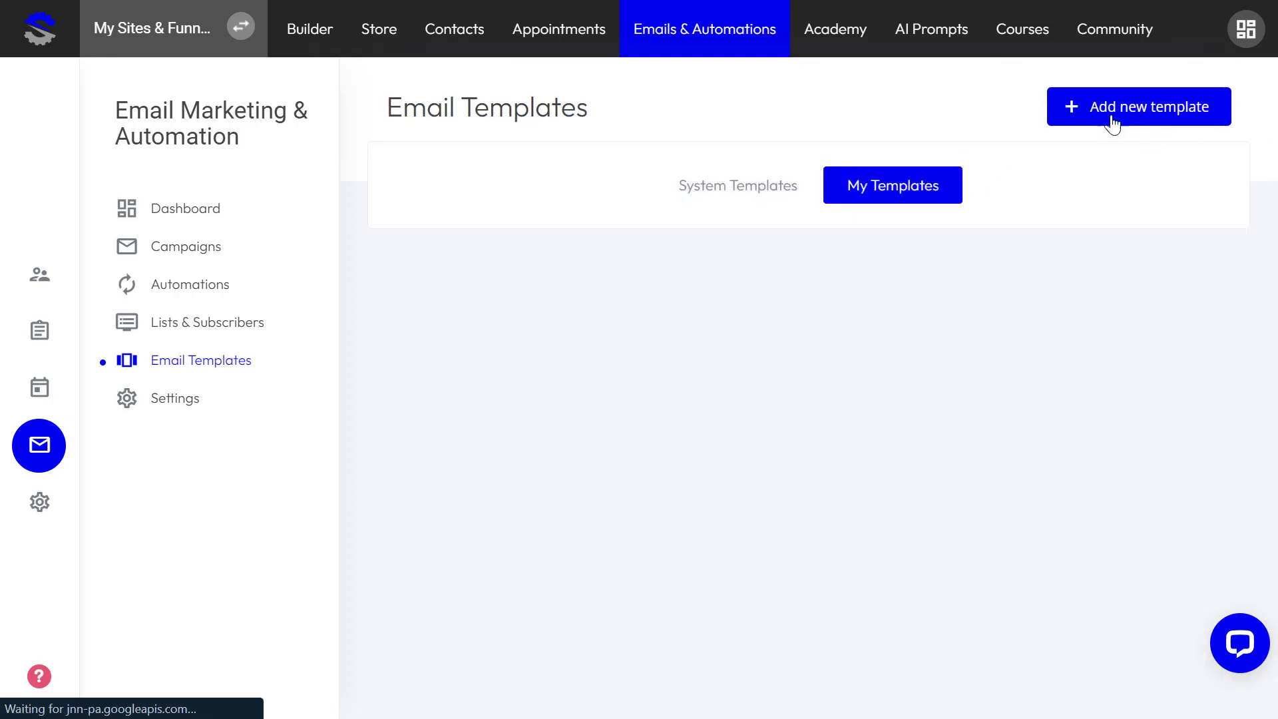
{"action": "left_click", "coordinate": [765, 194]}
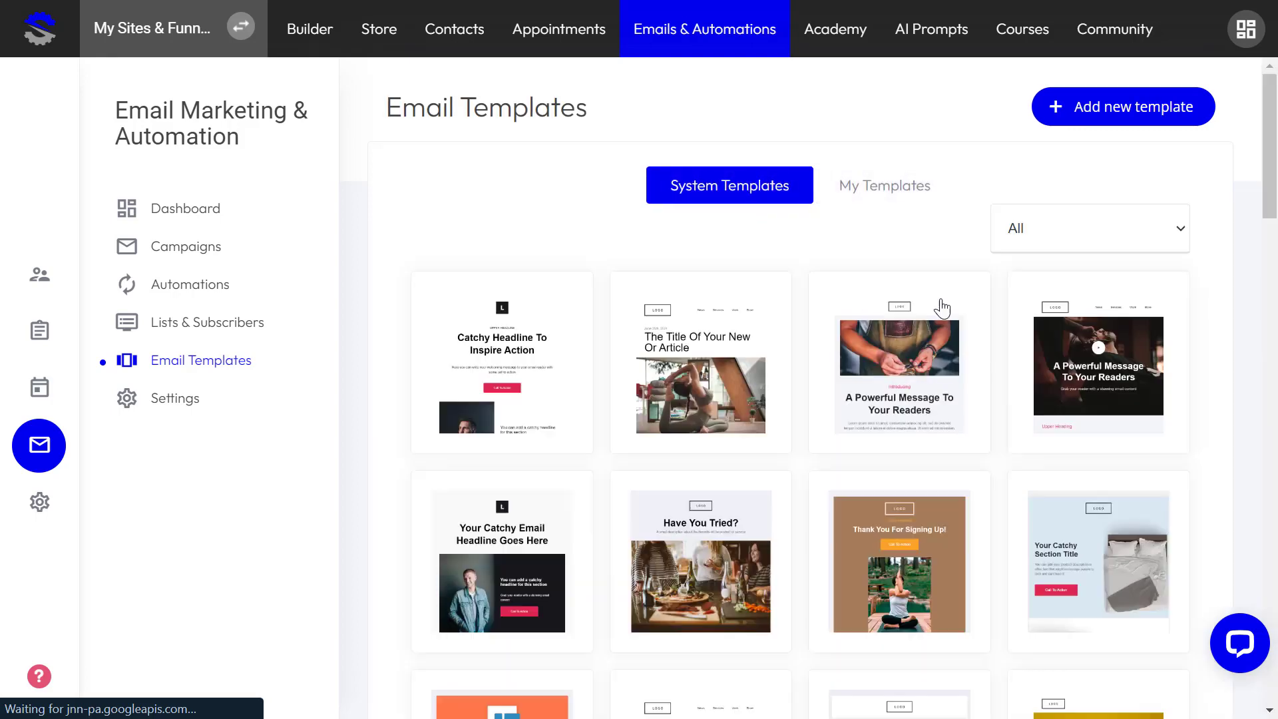
{"action": "scroll", "coordinate": [962, 362], "scroll_direction": "down", "scroll_amount": 10}
{"action": "scroll", "coordinate": [958, 360], "scroll_direction": "up", "scroll_amount": 3}
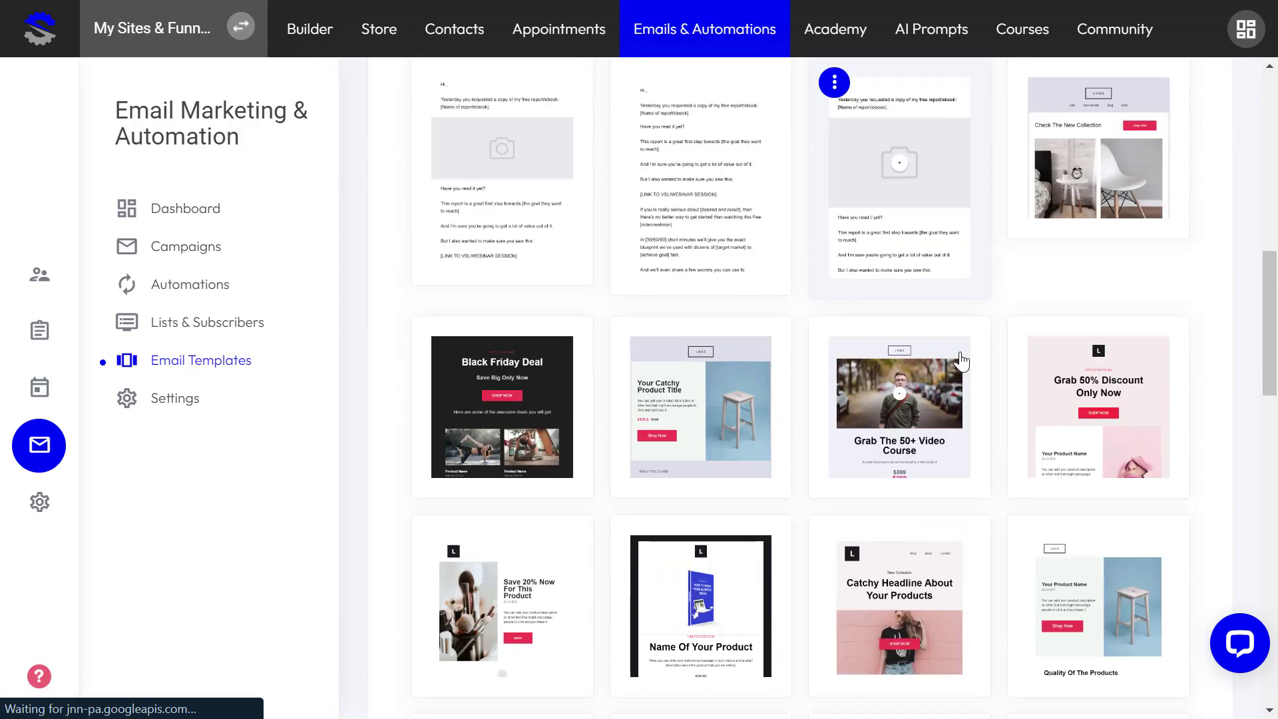
{"action": "scroll", "coordinate": [961, 346], "scroll_direction": "down", "scroll_amount": 10}
{"action": "left_click_drag", "start_coordinate": [1269, 438], "coordinate": [1269, 120]}
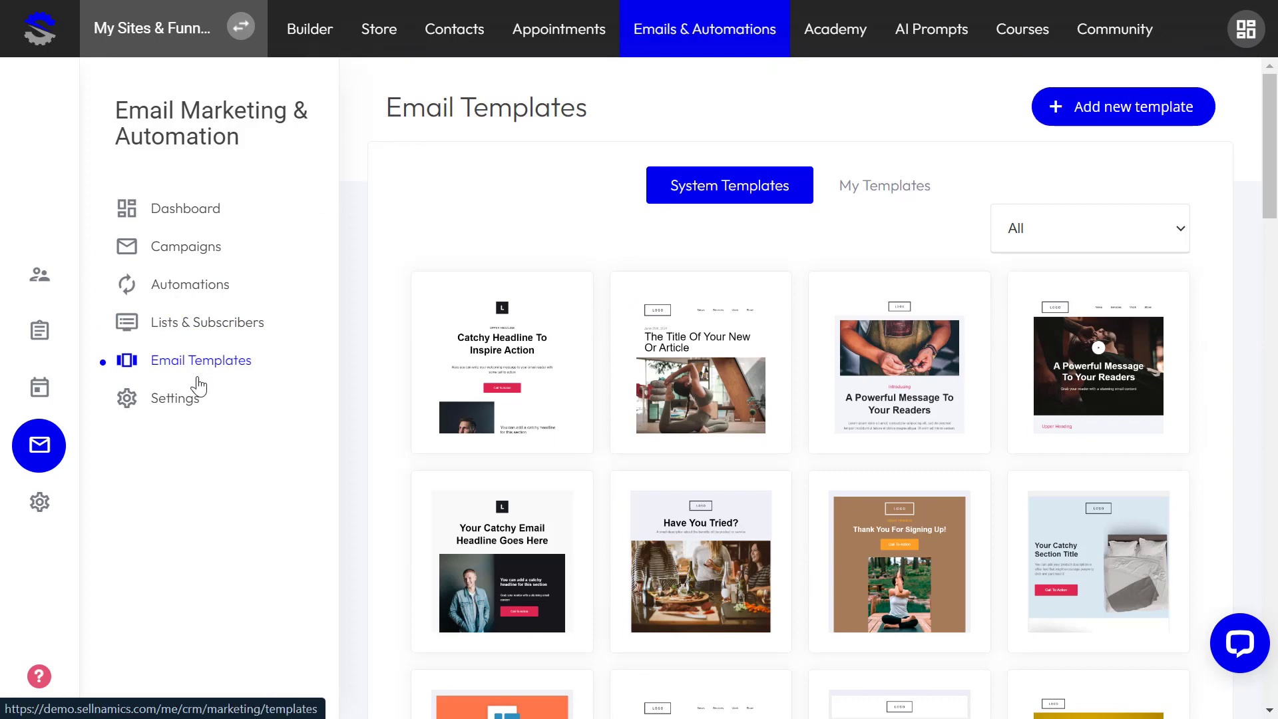
Step: Examine the sending domains and brand details in the email marketing settings, and return to the dashboard
{"action": "left_click", "coordinate": [175, 398]}
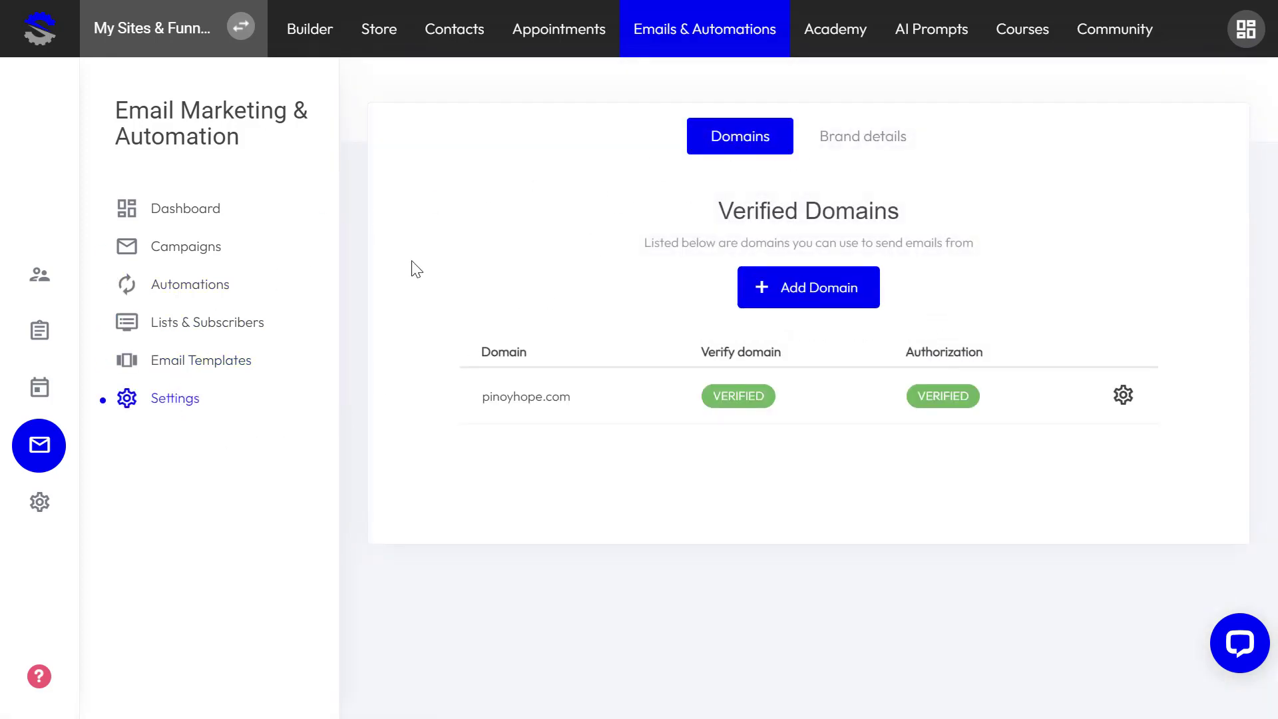
{"action": "left_click", "coordinate": [146, 212]}
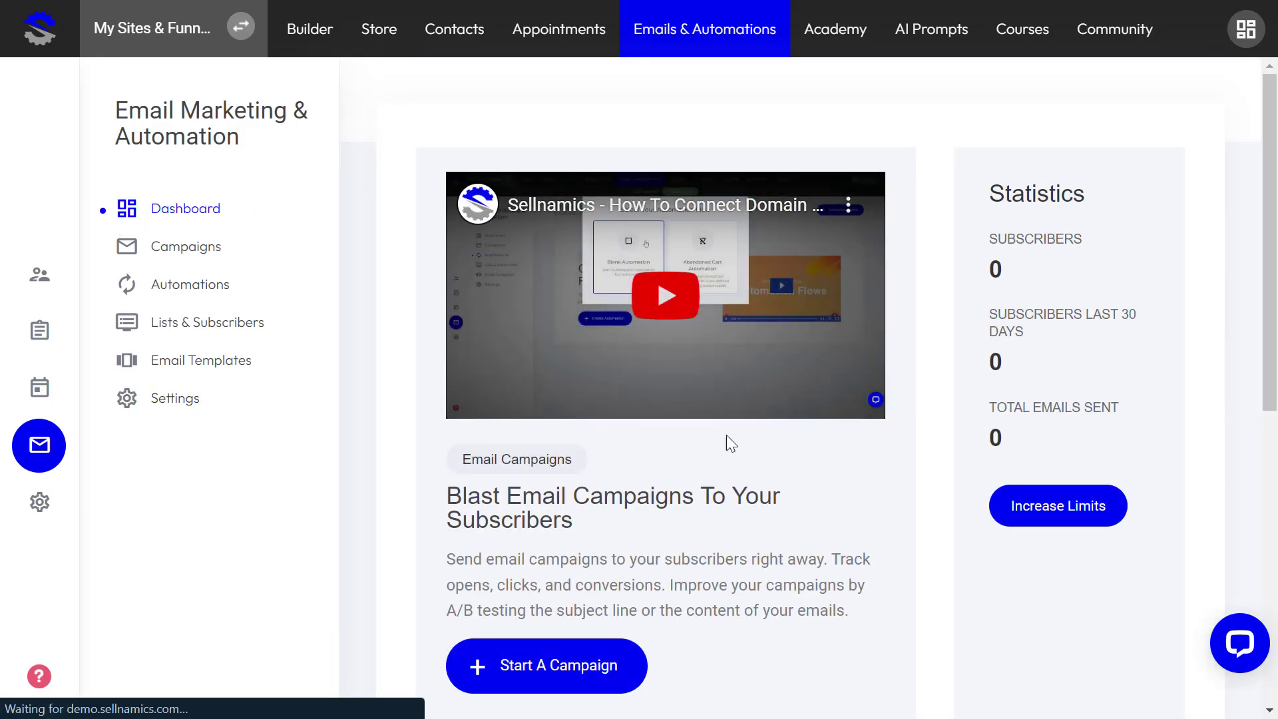
{"action": "left_click", "coordinate": [160, 400]}
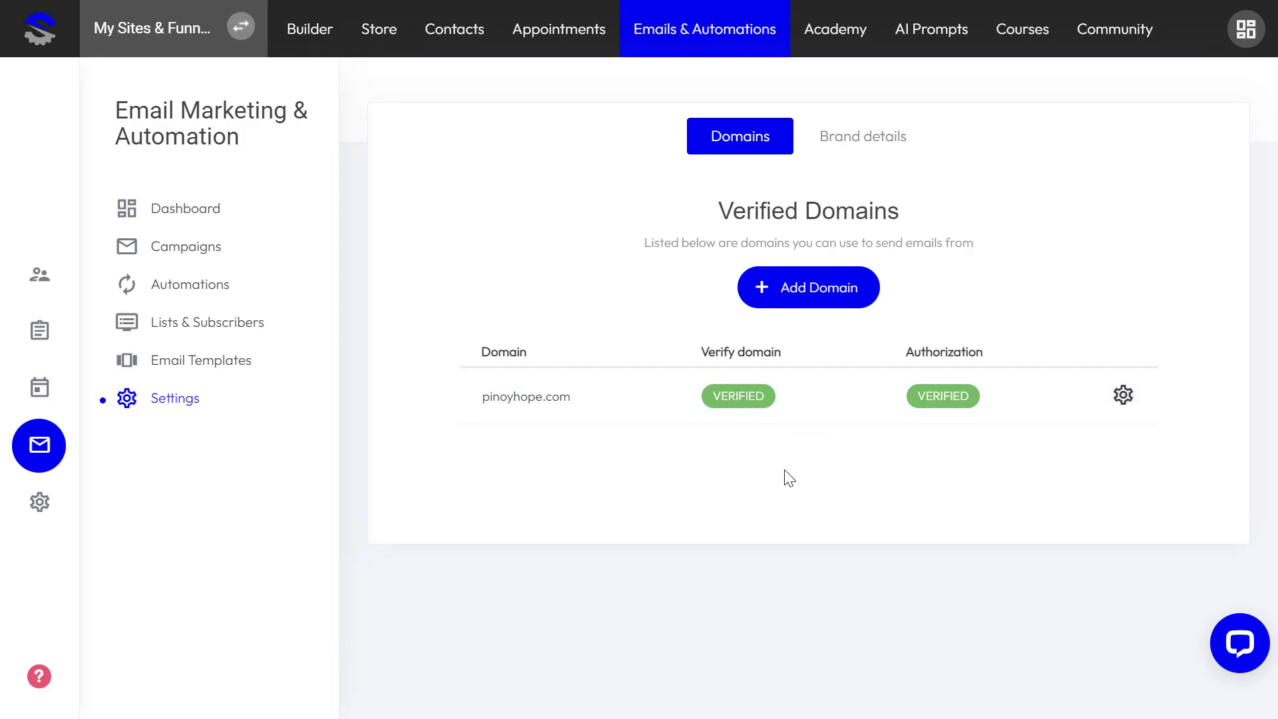
{"action": "left_click", "coordinate": [889, 149]}
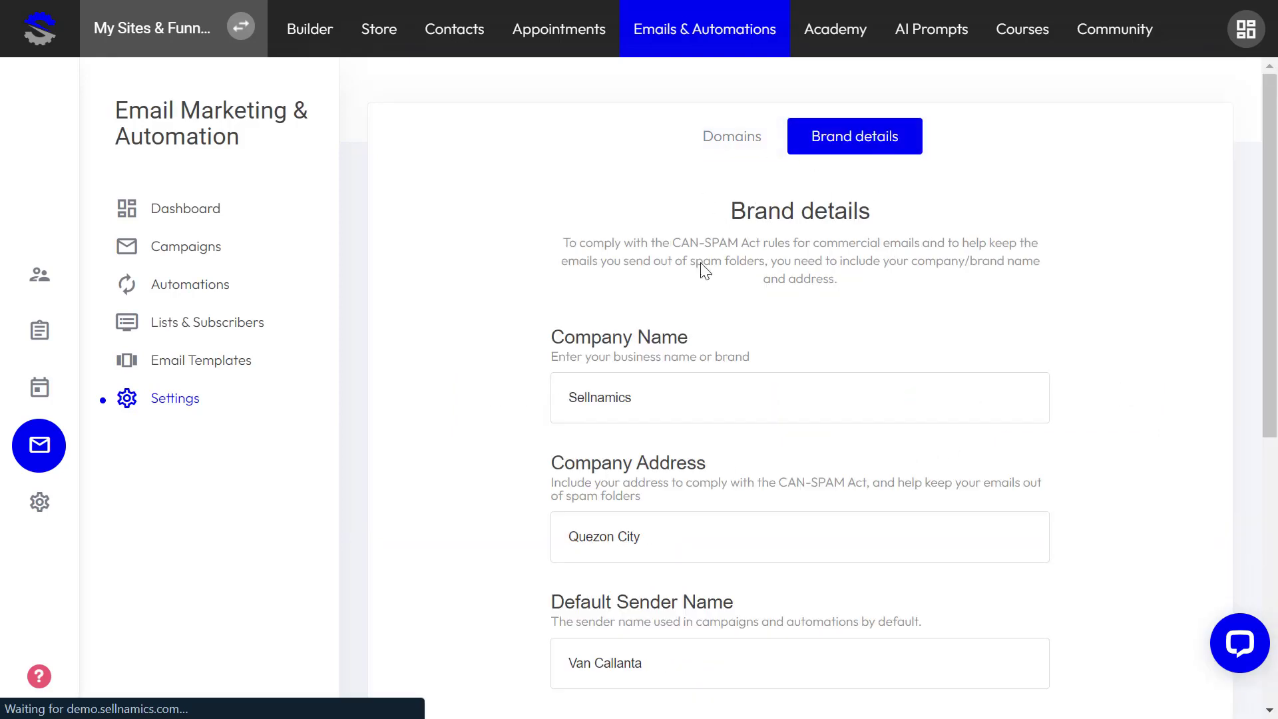
{"action": "scroll", "coordinate": [836, 528], "scroll_direction": "down", "scroll_amount": 7}
{"action": "scroll", "coordinate": [841, 528], "scroll_direction": "up", "scroll_amount": 2}
{"action": "scroll", "coordinate": [841, 528], "scroll_direction": "up", "scroll_amount": 5}
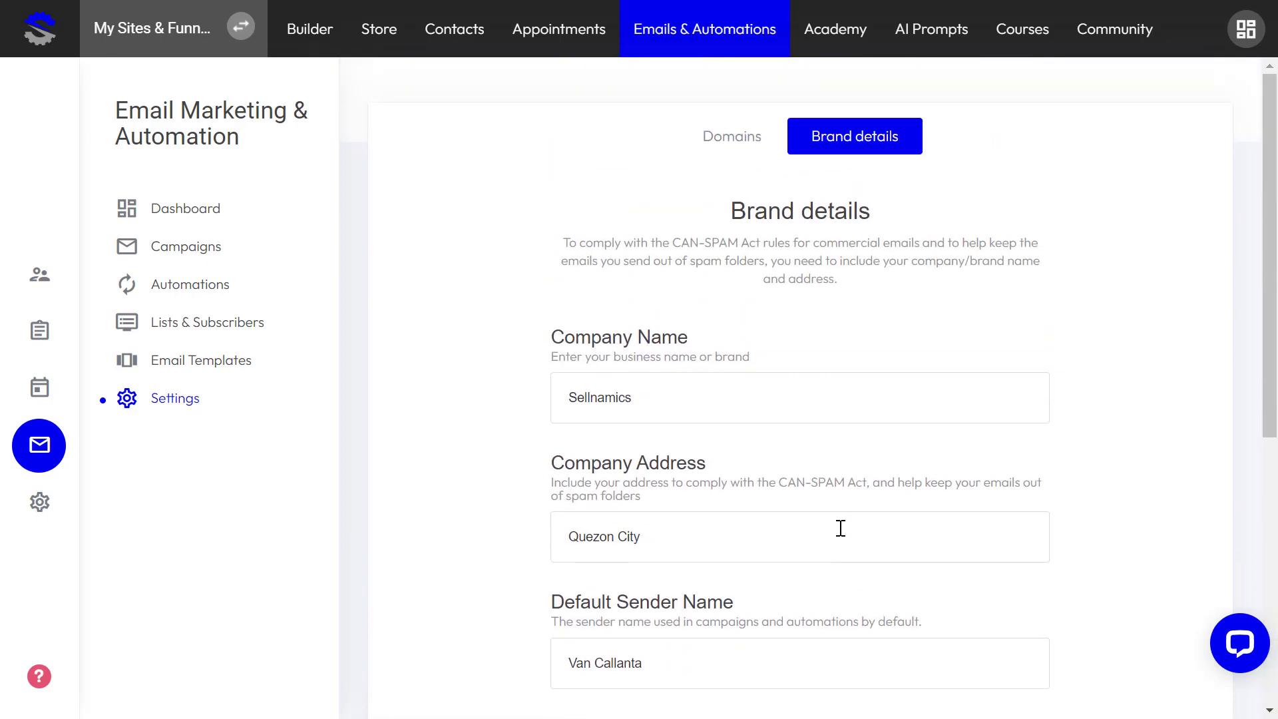
{"action": "left_click", "coordinate": [192, 210]}
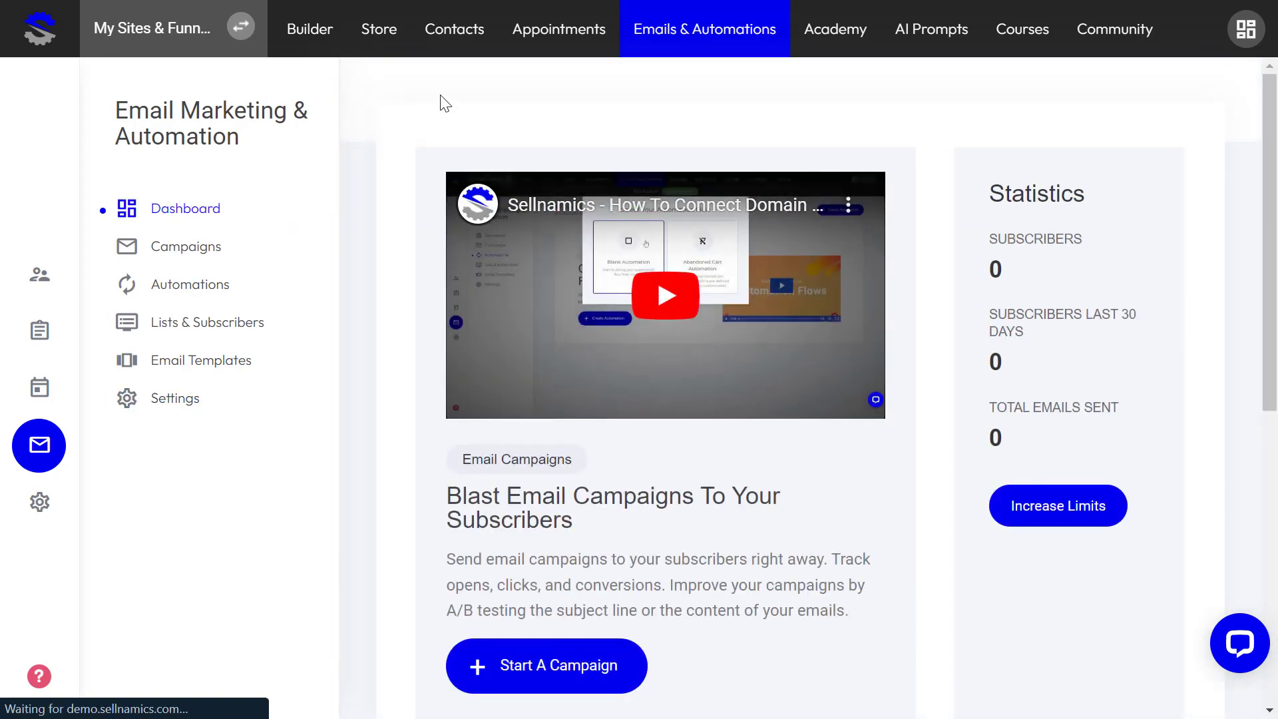